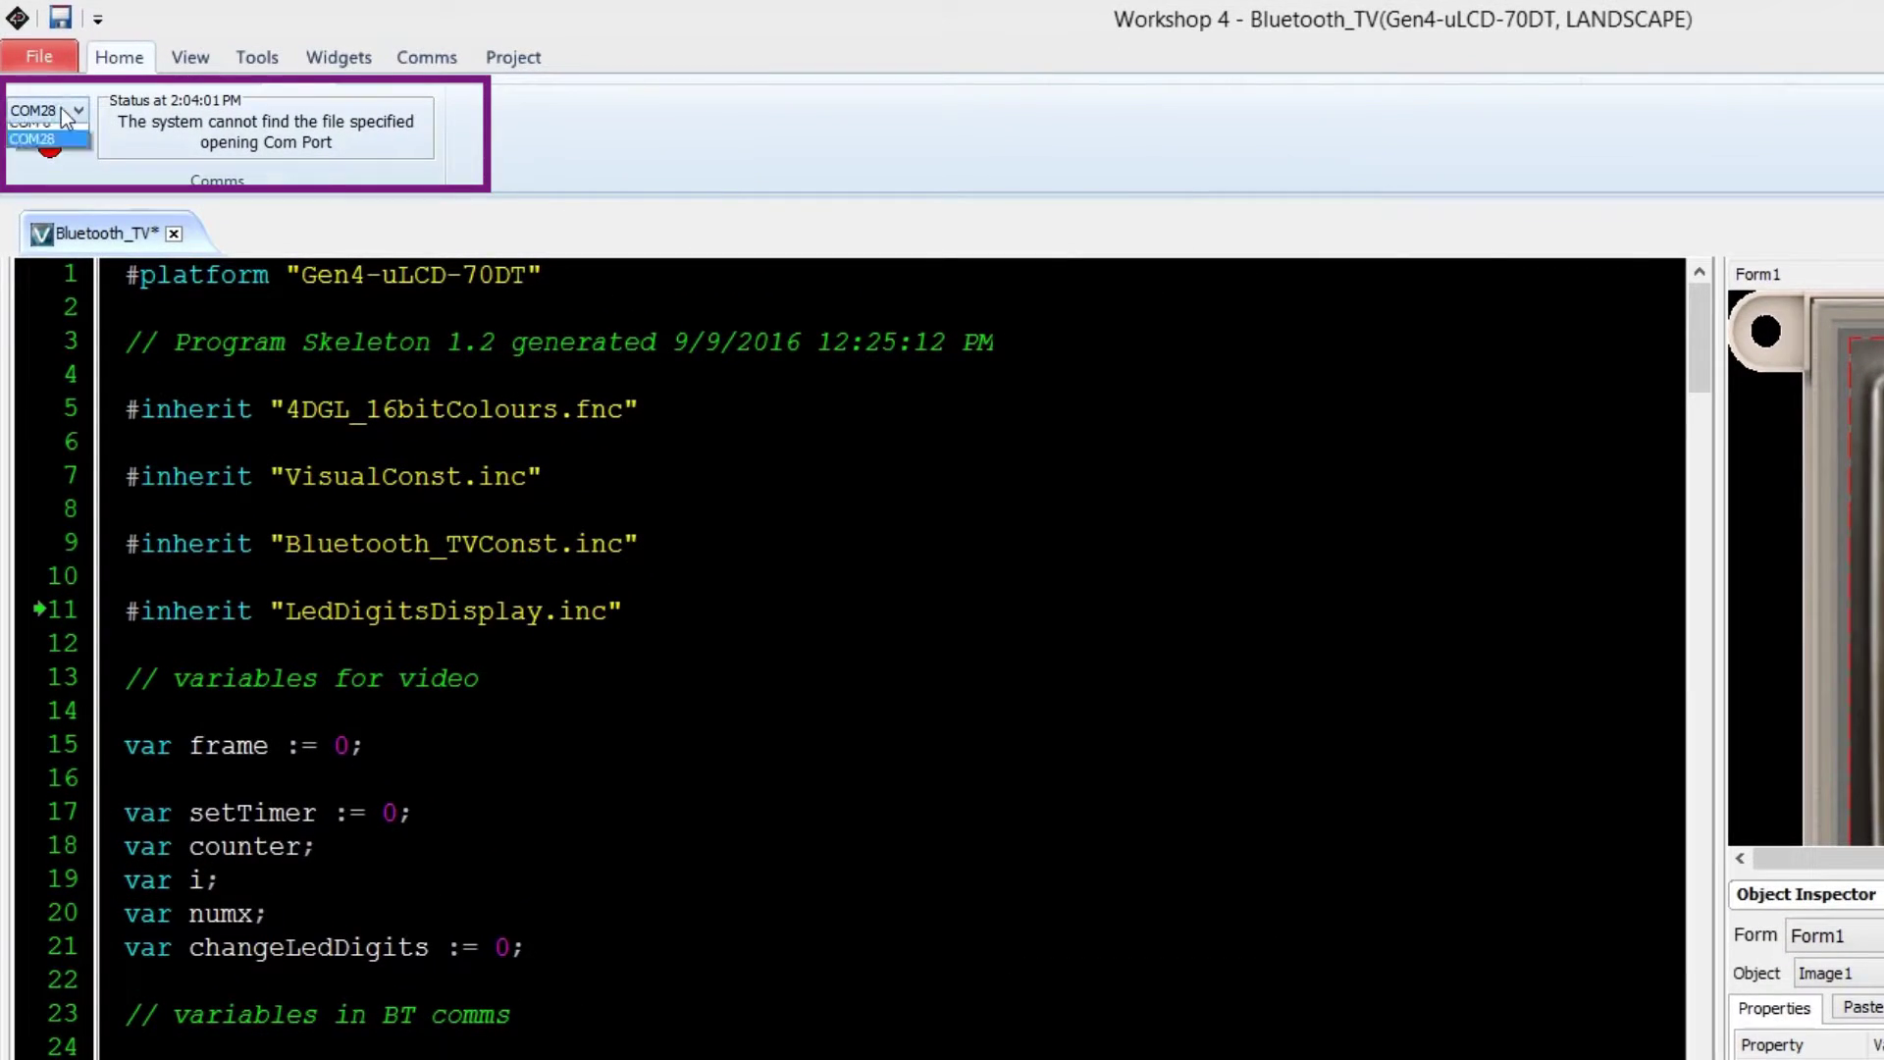
- Choose COM 6 as the display's port and compile and load Bluetooth_TV onto the Gen4-uLCD-70DT
click(77, 110)
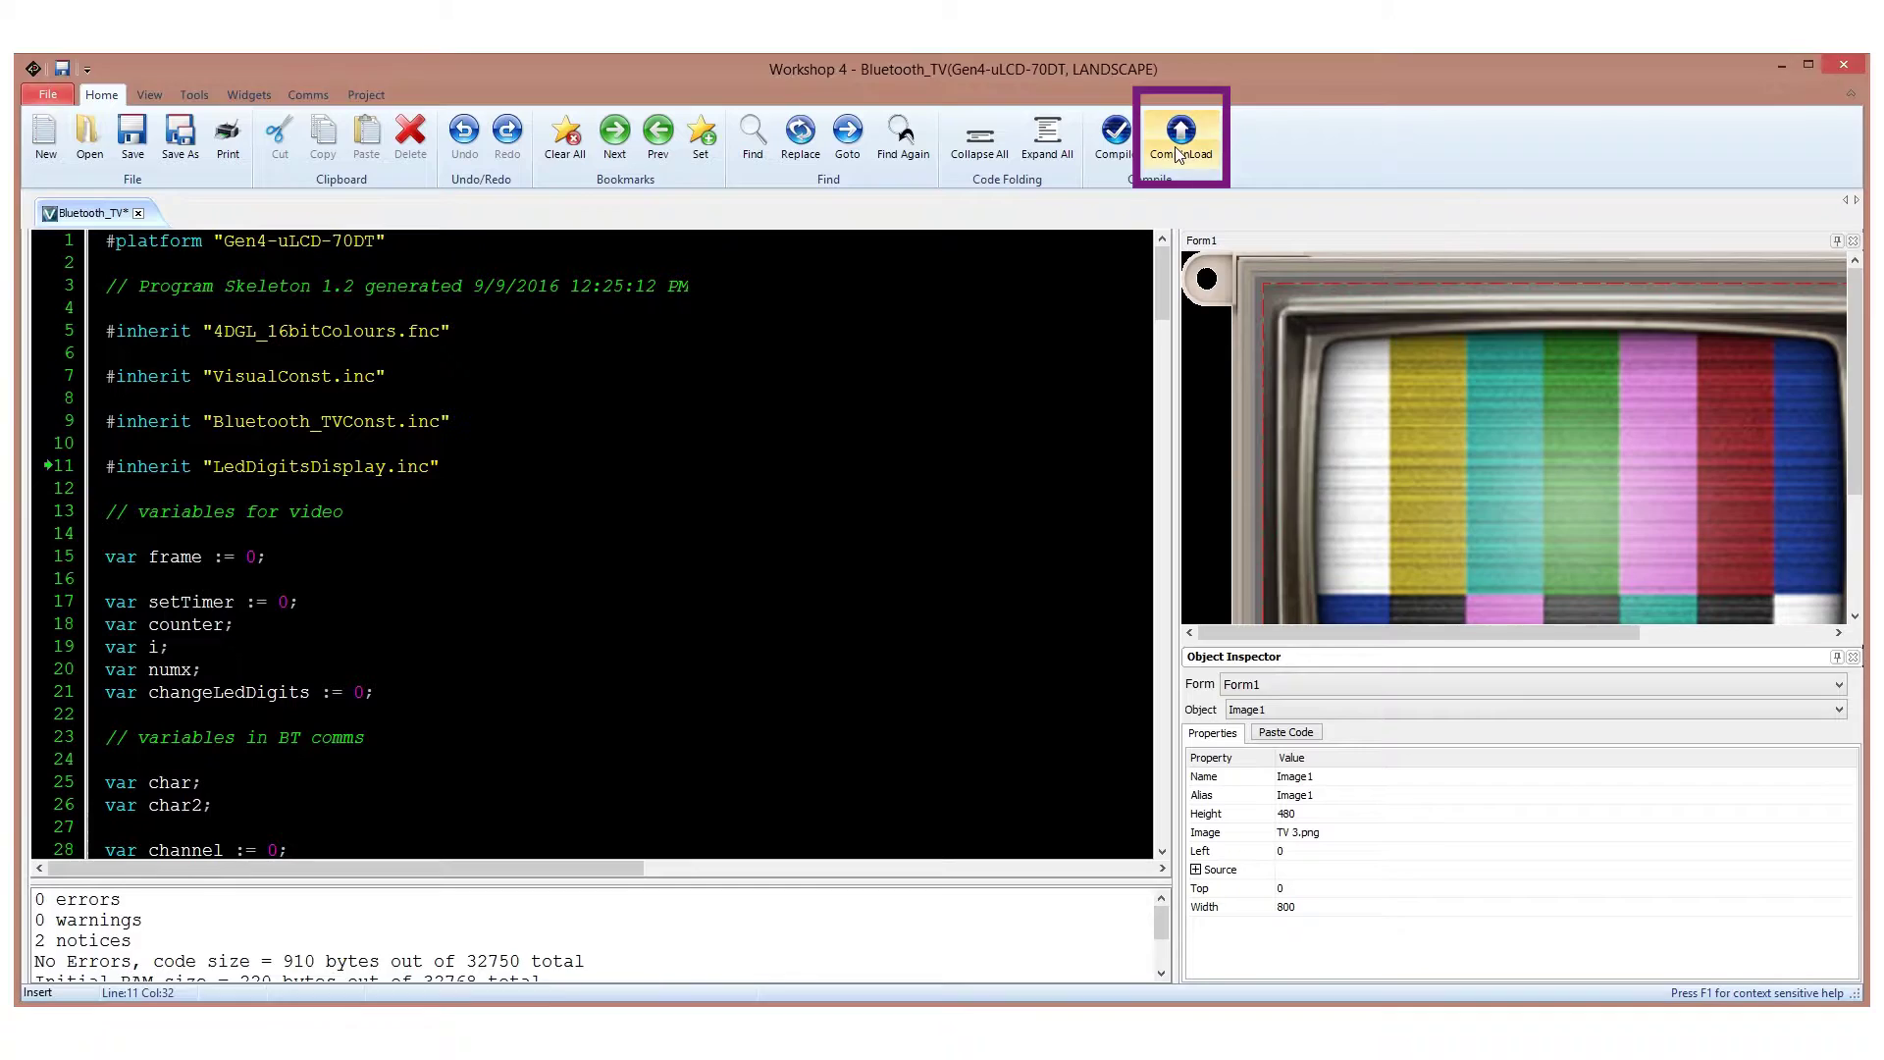
click(1181, 140)
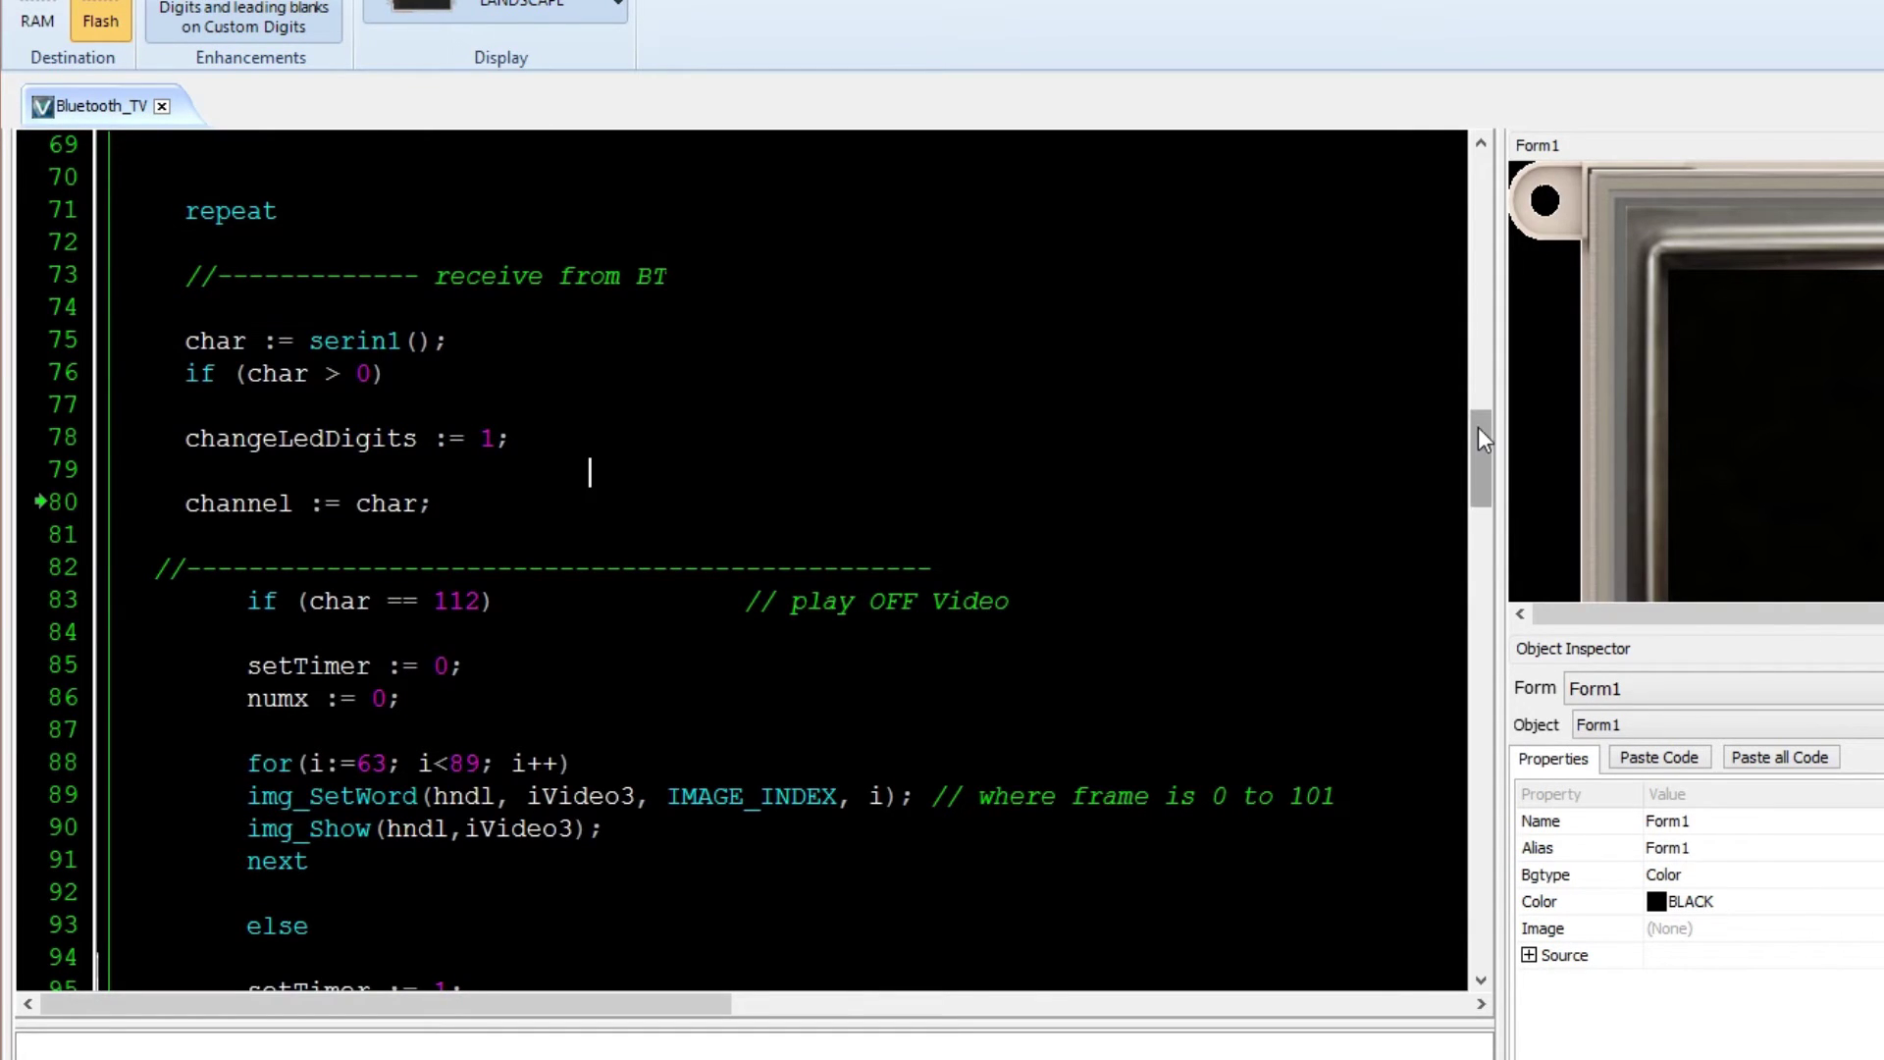
drag(1478, 442, 1484, 548)
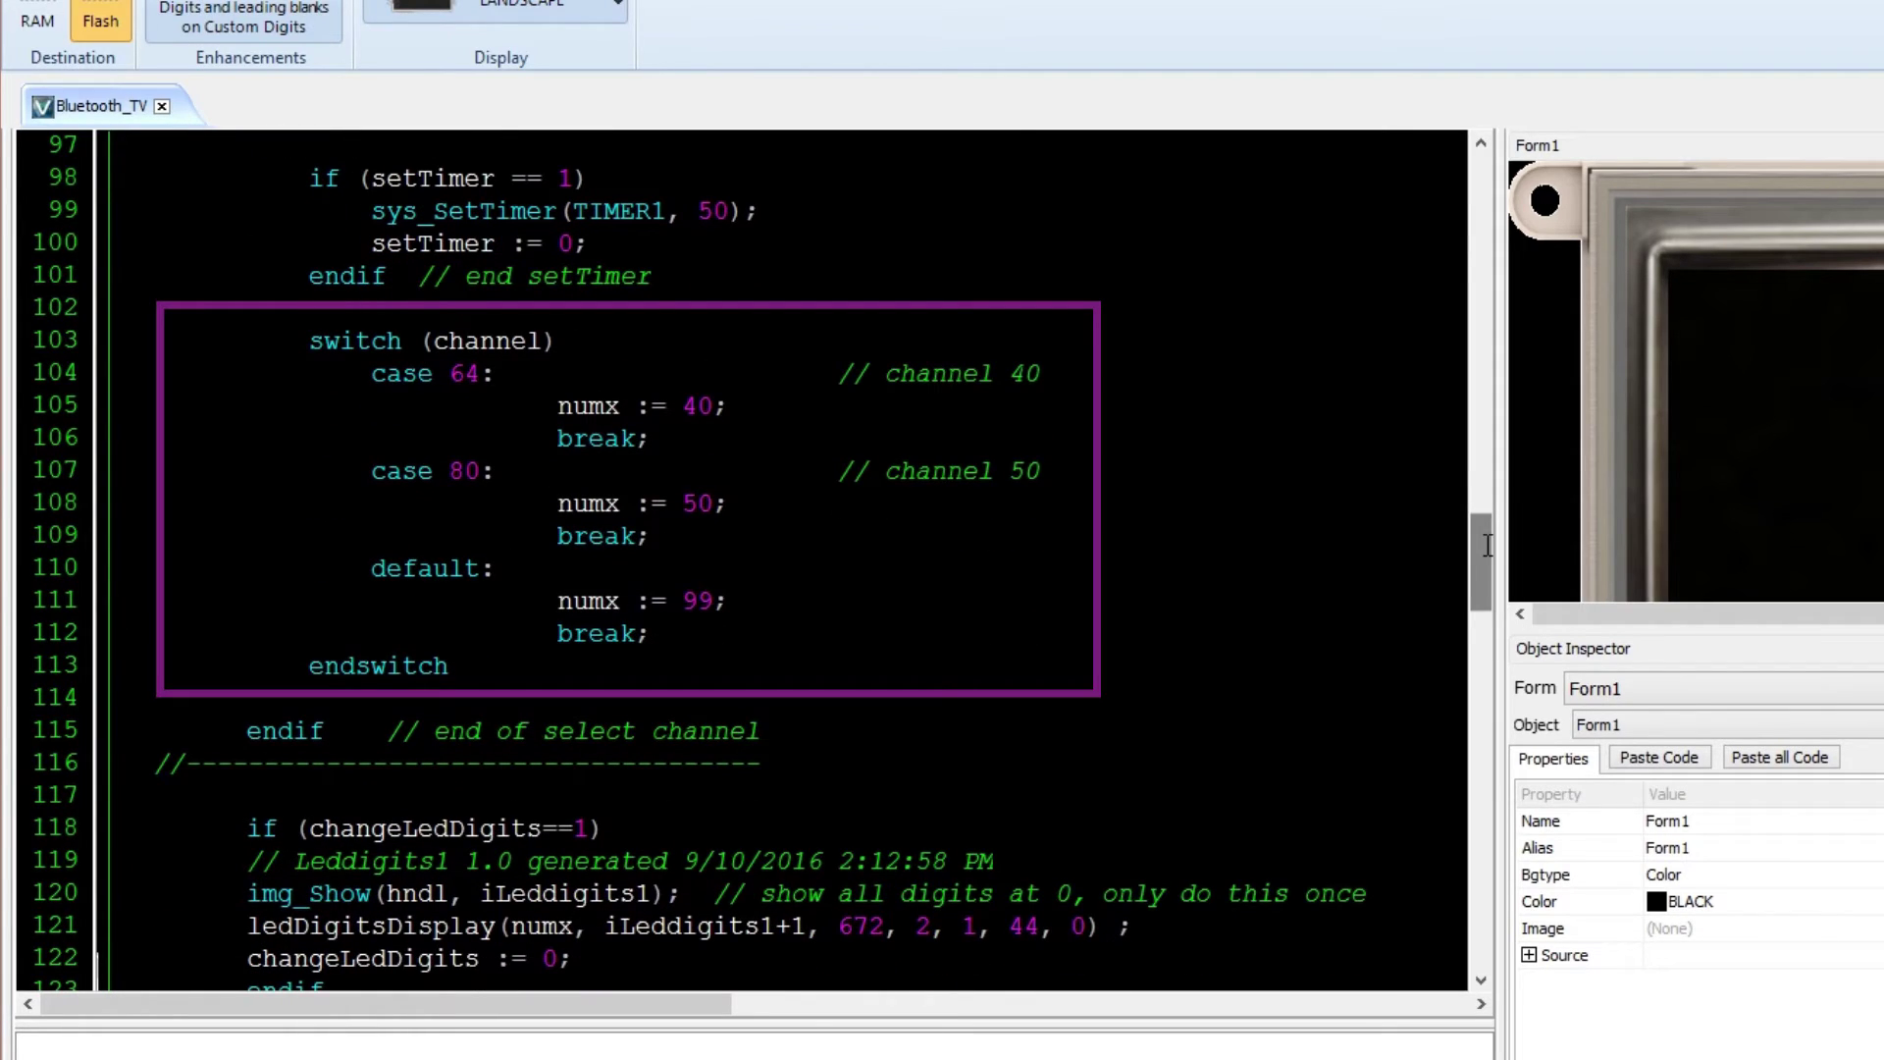